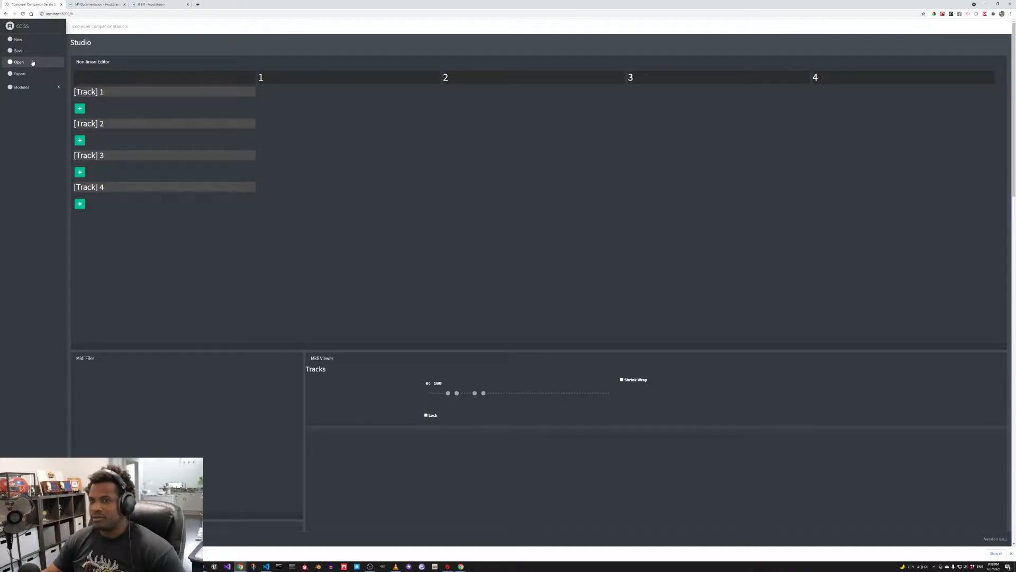
- Open the project by dropping its file from File Explorer onto the drop zone
{"action": "left_click", "coordinate": [33, 62]}
{"action": "key", "text": "alt+Tab"}
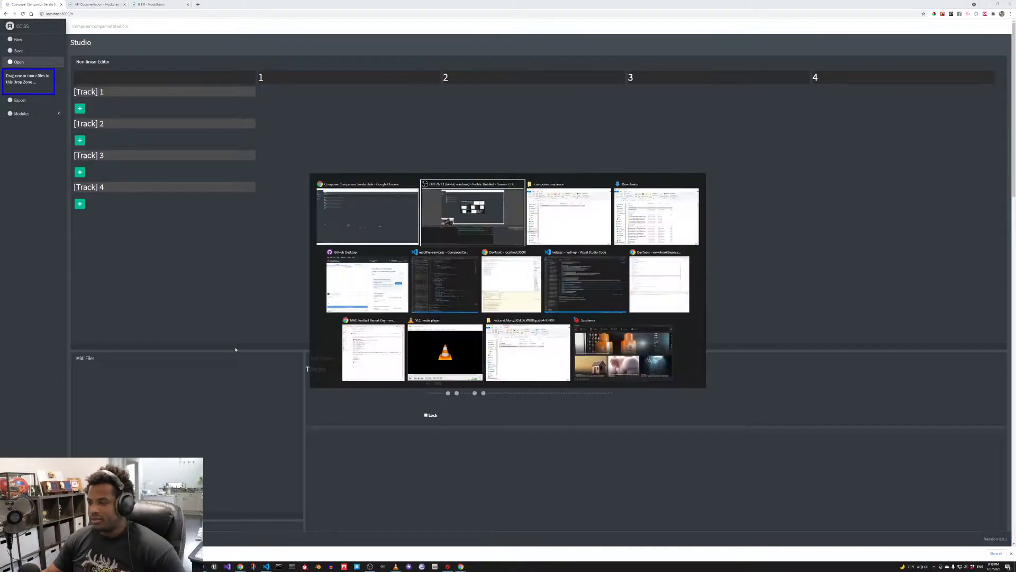
{"action": "key", "text": "alt+Tab"}
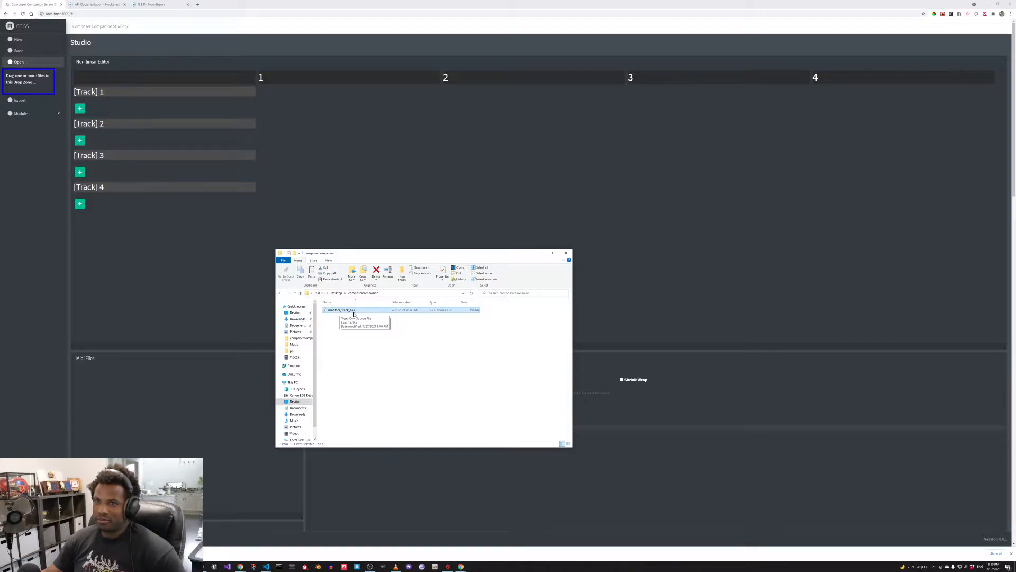
{"action": "left_click_drag", "start_coordinate": [356, 311], "coordinate": [32, 83]}
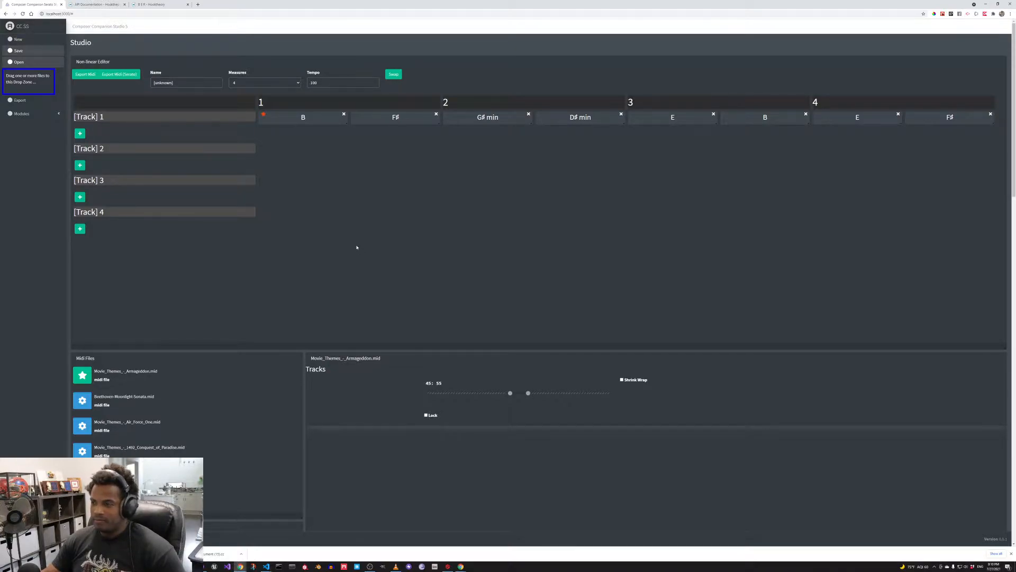
- Retype the end of the modifier's name so it reads Test Modifier
{"action": "key", "text": "alt+Tab"}
{"action": "scroll", "coordinate": [357, 246], "scroll_direction": "down", "scroll_amount": 3}
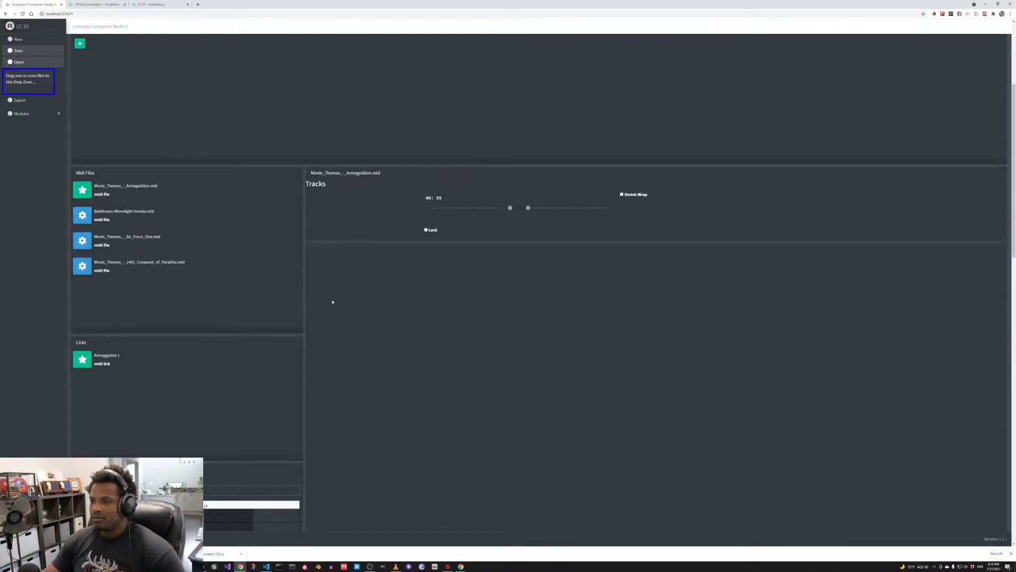
{"action": "scroll", "coordinate": [333, 300], "scroll_direction": "down", "scroll_amount": 10}
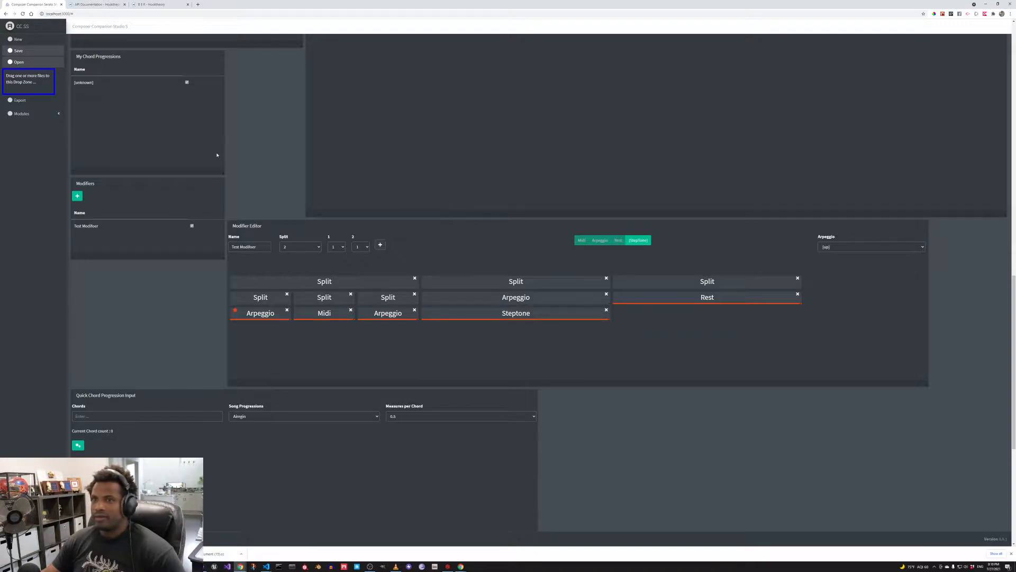
{"action": "left_click", "coordinate": [259, 247]}
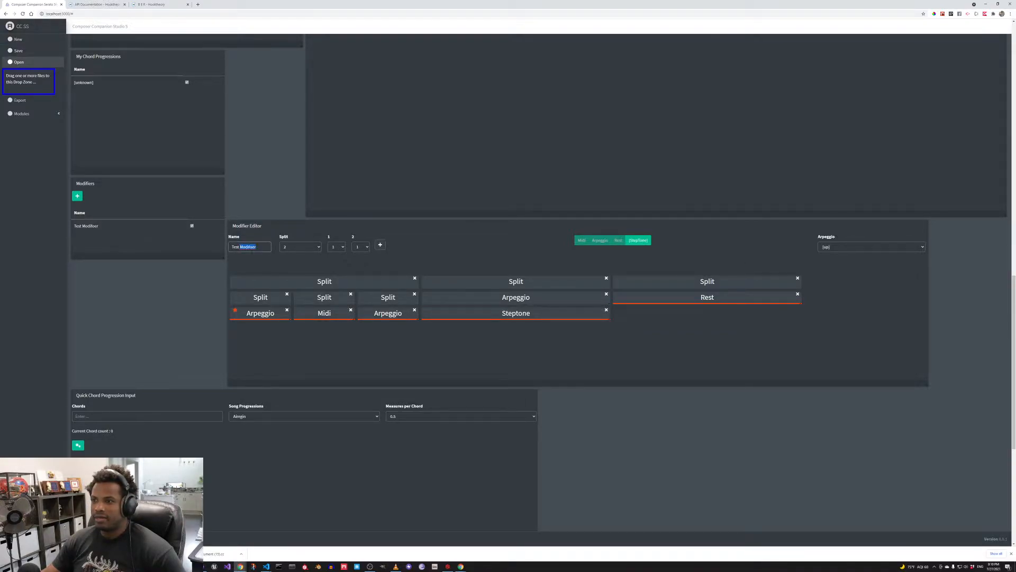
{"action": "key", "text": "BackSpace"}
{"action": "key", "text": "BackSpace"}
{"action": "key", "text": "BackSpace"}
{"action": "key", "text": "BackSpace"}
{"action": "key", "text": "BackSpace"}
{"action": "type", "text": "ifier"}
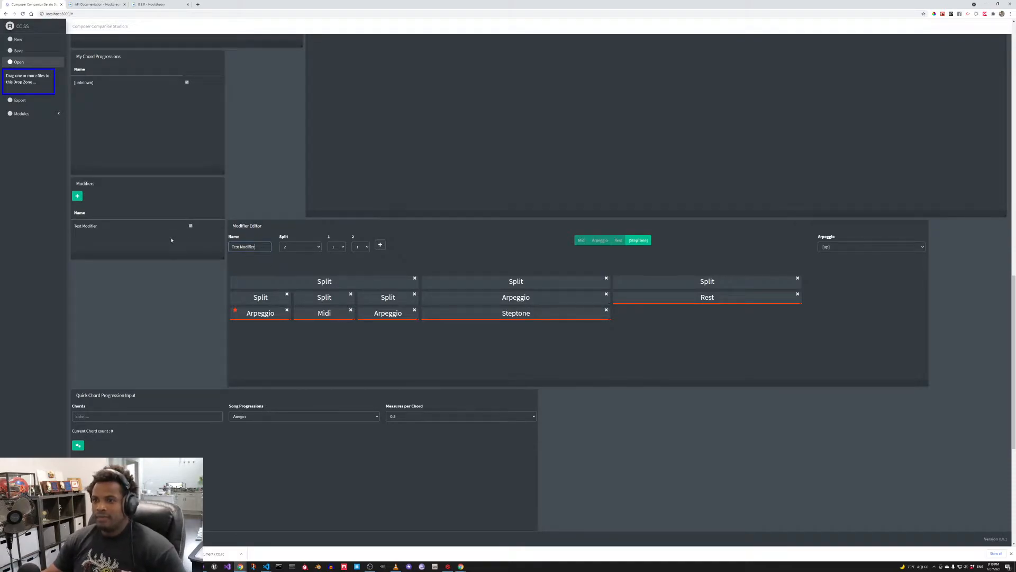
- Add Test Modifier to Track 1 and stretch it across the first chord slot of measure 1
{"action": "left_click", "coordinate": [131, 229]}
{"action": "left_click", "coordinate": [157, 228]}
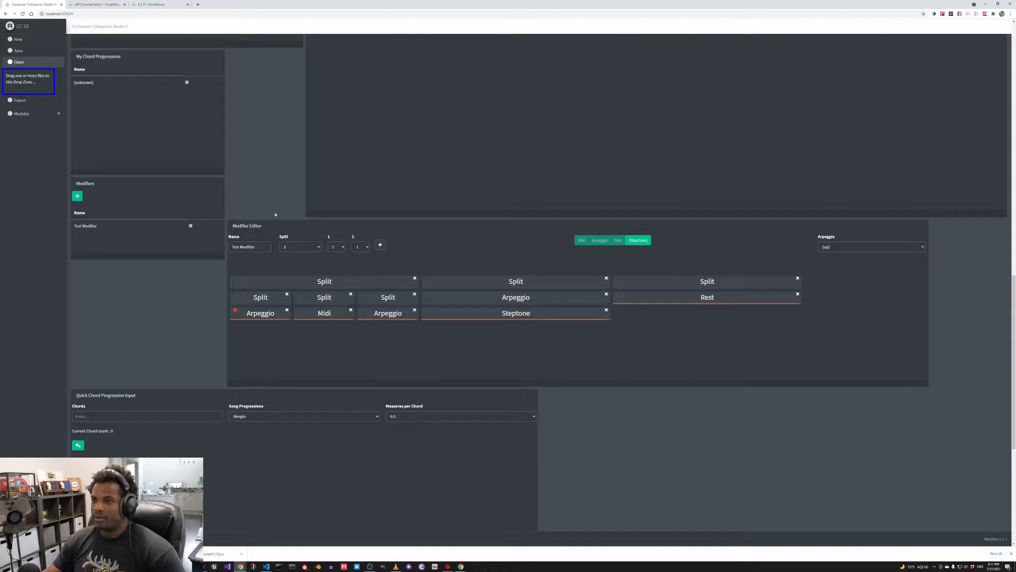
{"action": "scroll", "coordinate": [275, 215], "scroll_direction": "up", "scroll_amount": 15}
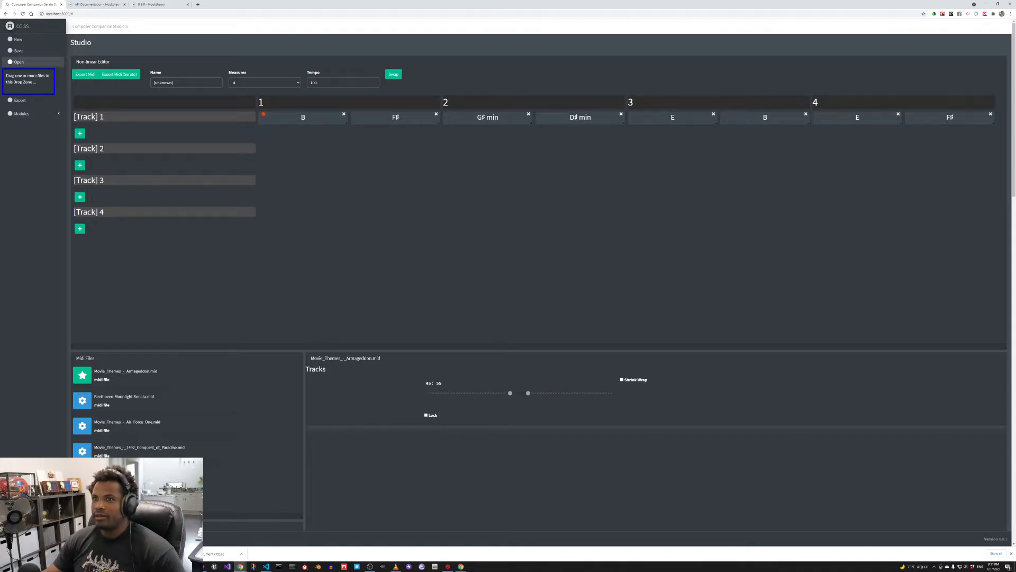
{"action": "left_click", "coordinate": [80, 133]}
{"action": "left_click_drag", "start_coordinate": [301, 139], "coordinate": [347, 140]}
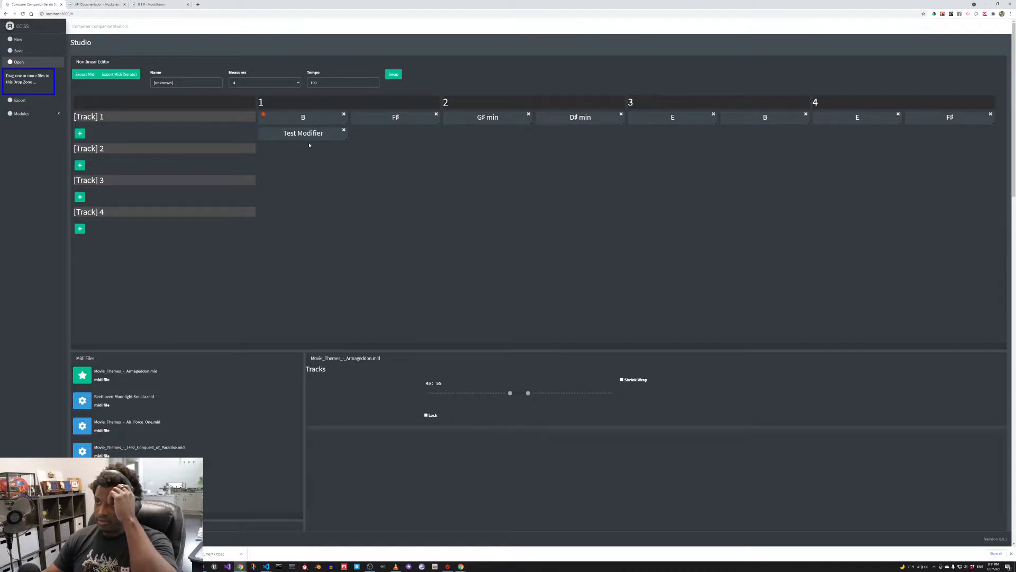
- Try a different Arpeggio option for the selected Arpeggio node, then switch it back to [up]
{"action": "scroll", "coordinate": [336, 261], "scroll_direction": "down", "scroll_amount": 10}
{"action": "scroll", "coordinate": [344, 314], "scroll_direction": "down", "scroll_amount": 4}
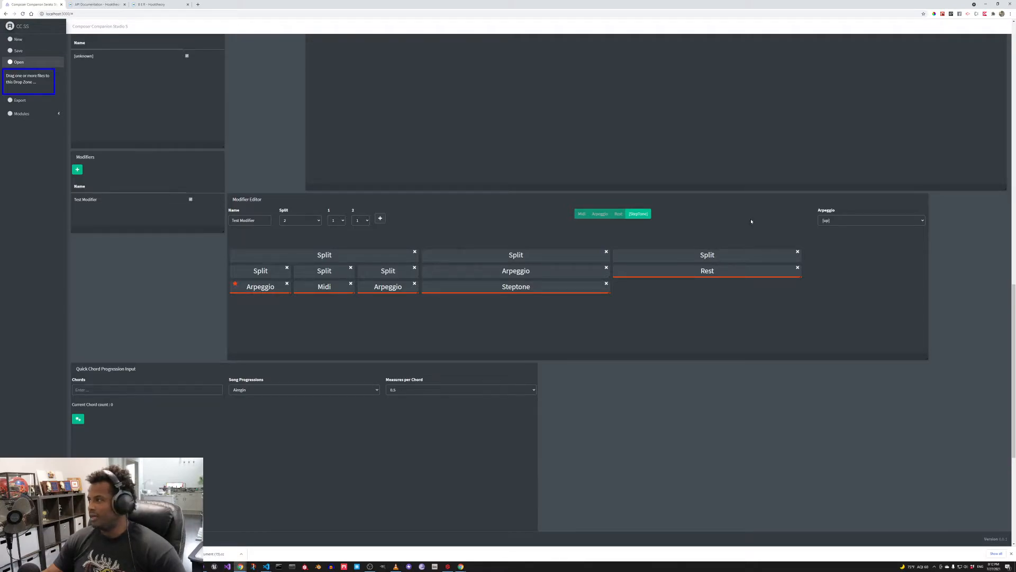
{"action": "left_click", "coordinate": [830, 222]}
{"action": "key", "text": "Down"}
{"action": "key", "text": "Return"}
{"action": "left_click", "coordinate": [832, 221]}
{"action": "key", "text": "Up"}
{"action": "key", "text": "Return"}
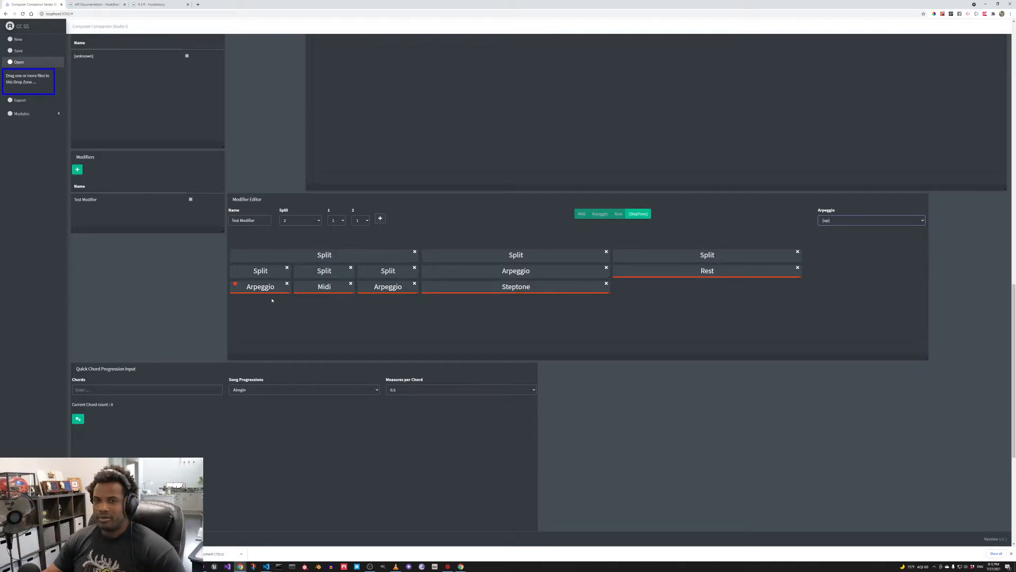
- Select the Midi node in the modifier tree and review its assigned lick in the Current Lick panel
{"action": "left_click", "coordinate": [316, 289]}
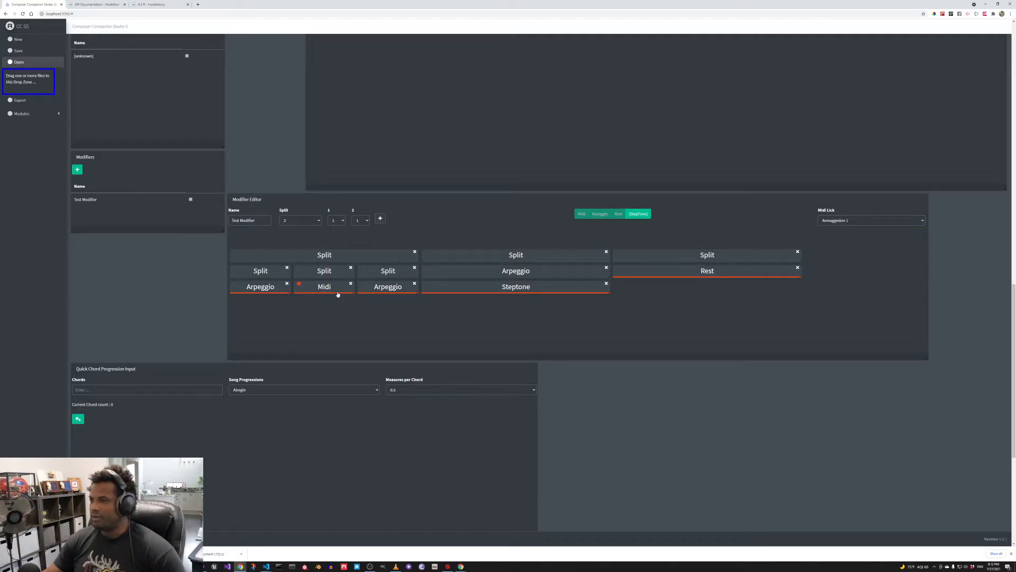
{"action": "scroll", "coordinate": [683, 418], "scroll_direction": "down", "scroll_amount": 1}
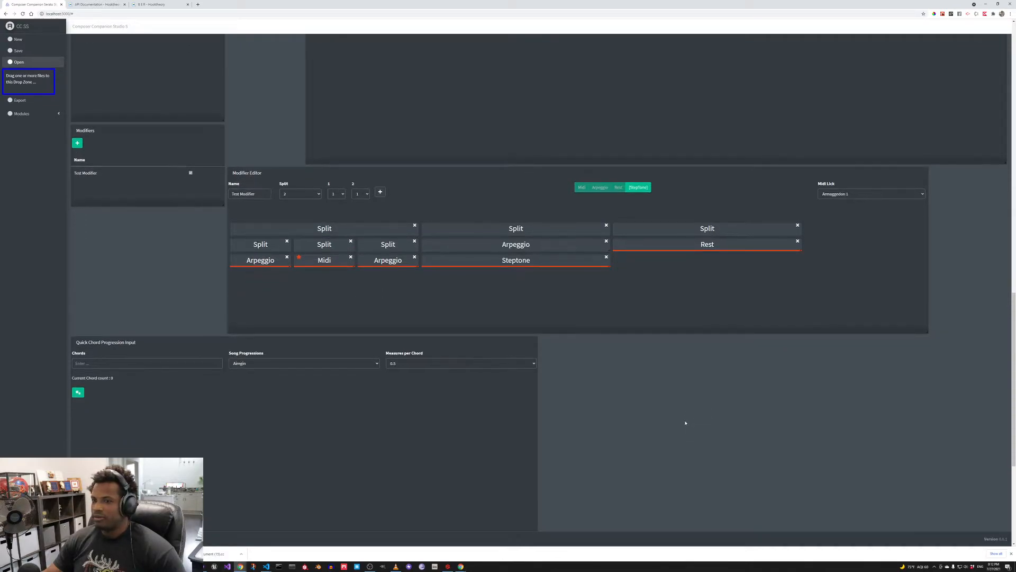
{"action": "scroll", "coordinate": [686, 422], "scroll_direction": "up", "scroll_amount": 3}
{"action": "scroll", "coordinate": [318, 254], "scroll_direction": "up", "scroll_amount": 5}
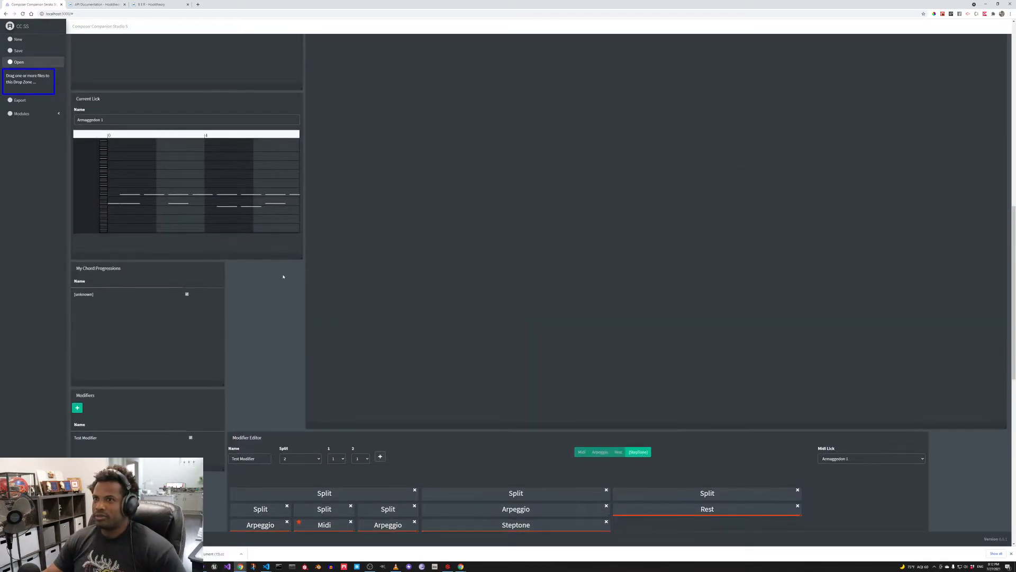
{"action": "scroll", "coordinate": [140, 195], "scroll_direction": "up", "scroll_amount": 5}
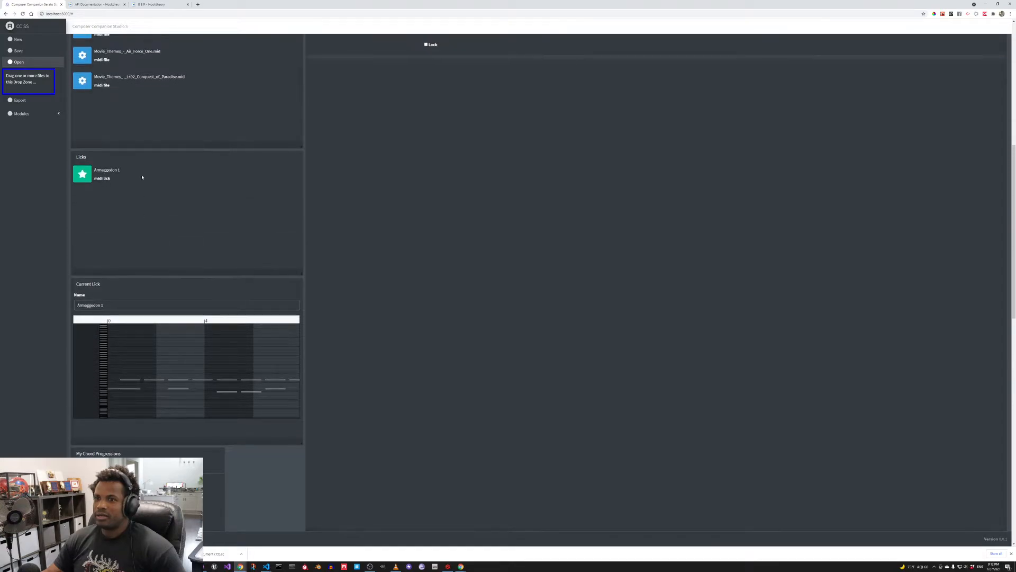
{"action": "scroll", "coordinate": [170, 270], "scroll_direction": "down", "scroll_amount": 4}
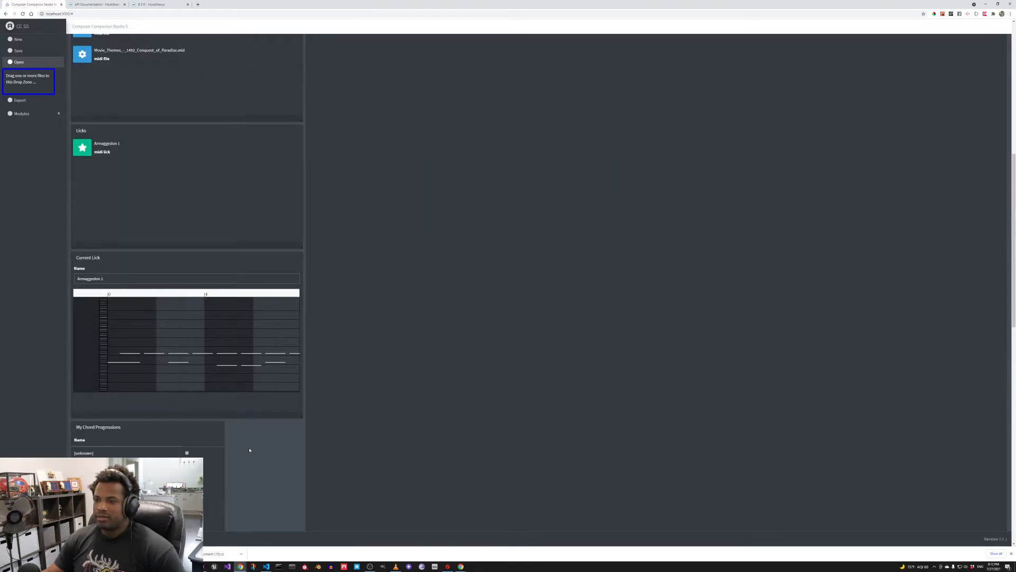
{"action": "scroll", "coordinate": [249, 449], "scroll_direction": "down", "scroll_amount": 3}
{"action": "scroll", "coordinate": [462, 440], "scroll_direction": "down", "scroll_amount": 2}
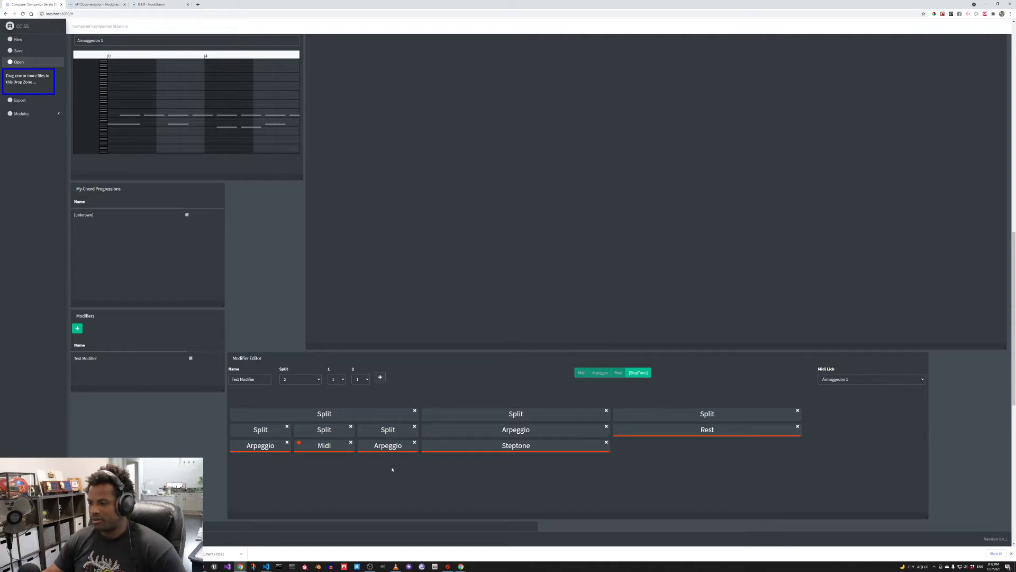
- Inspect the Arpeggio and Steptone nodes and browse the available Step Tones values
{"action": "left_click", "coordinate": [393, 447]}
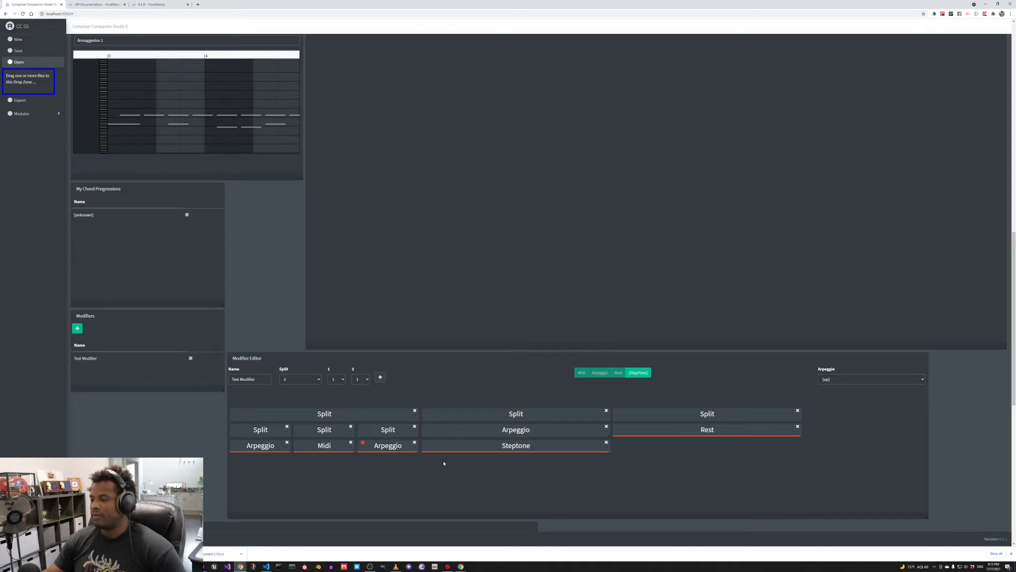
{"action": "left_click", "coordinate": [508, 449]}
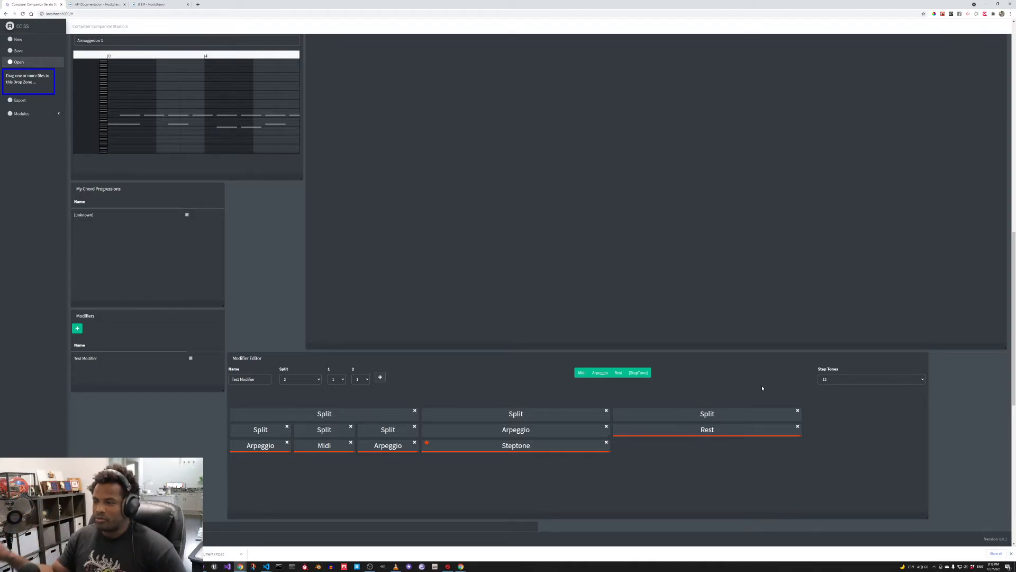
{"action": "left_click", "coordinate": [845, 379]}
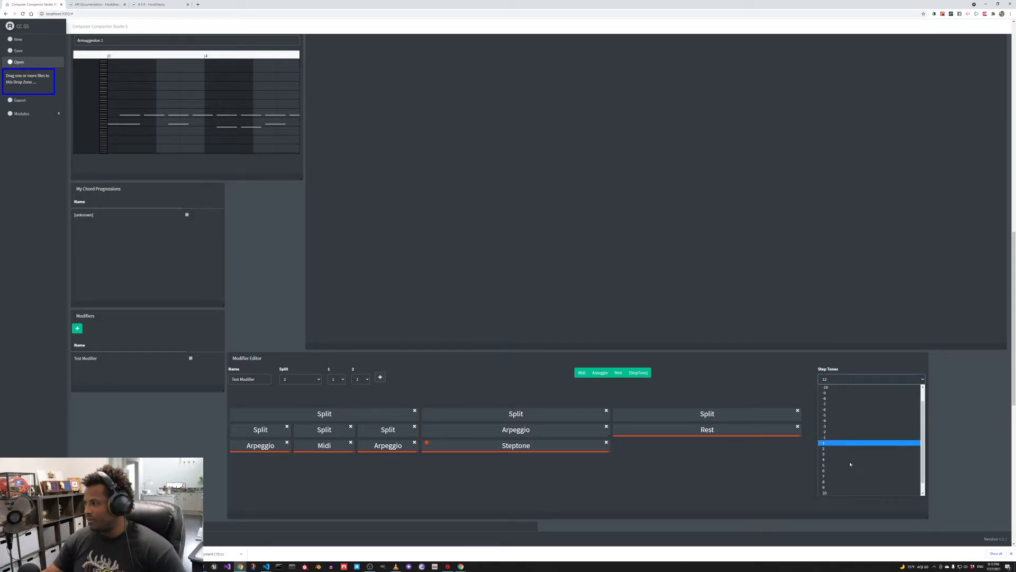
{"action": "scroll", "coordinate": [844, 402], "scroll_direction": "up", "scroll_amount": 2}
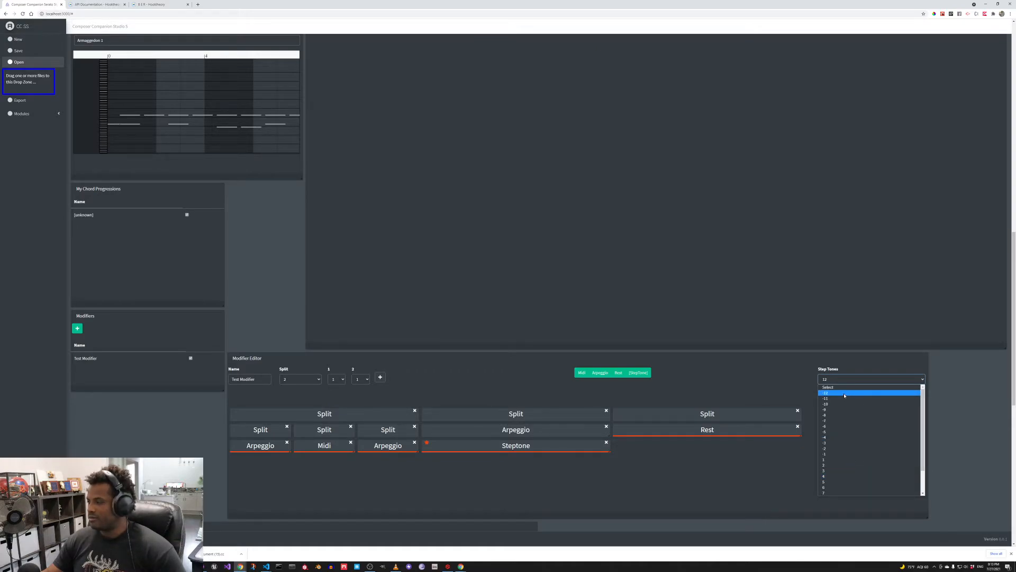
{"action": "scroll", "coordinate": [843, 455], "scroll_direction": "down", "scroll_amount": 2}
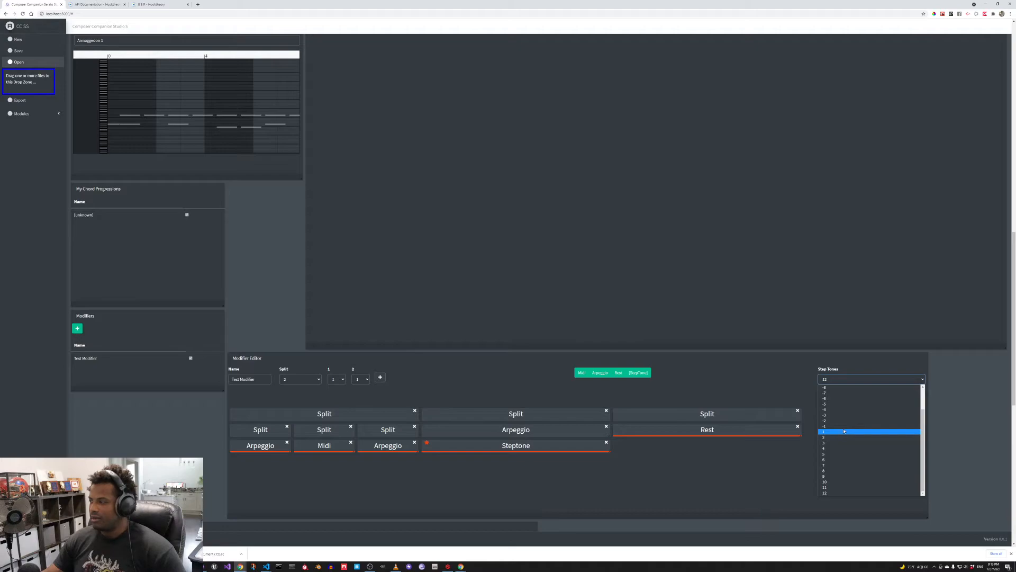
{"action": "scroll", "coordinate": [844, 431], "scroll_direction": "up", "scroll_amount": 2}
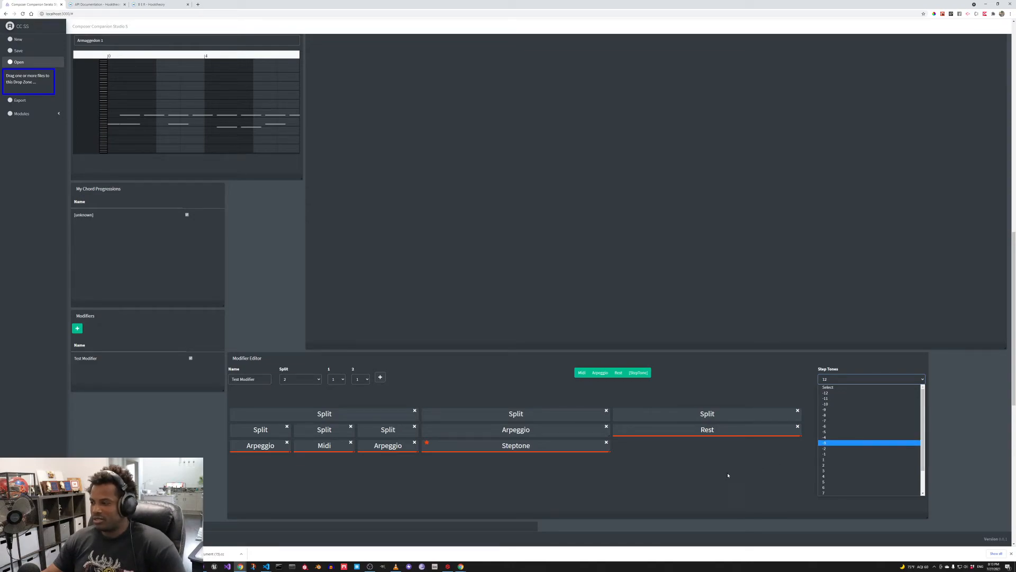
{"action": "left_click", "coordinate": [716, 431]}
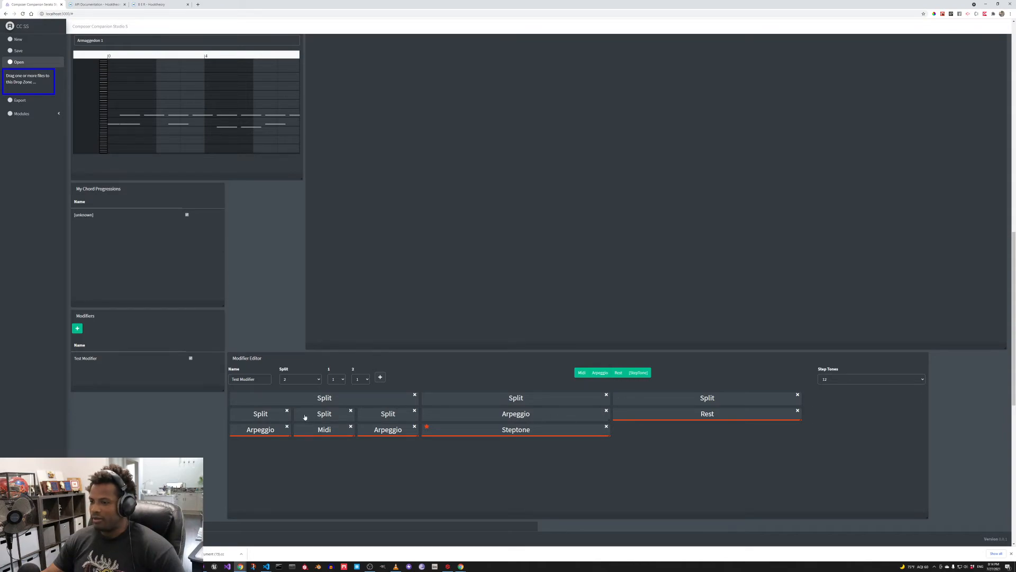
- Delete the first Arpeggio node and add a Midi node under the first Split in its place
{"action": "left_click", "coordinate": [286, 426]}
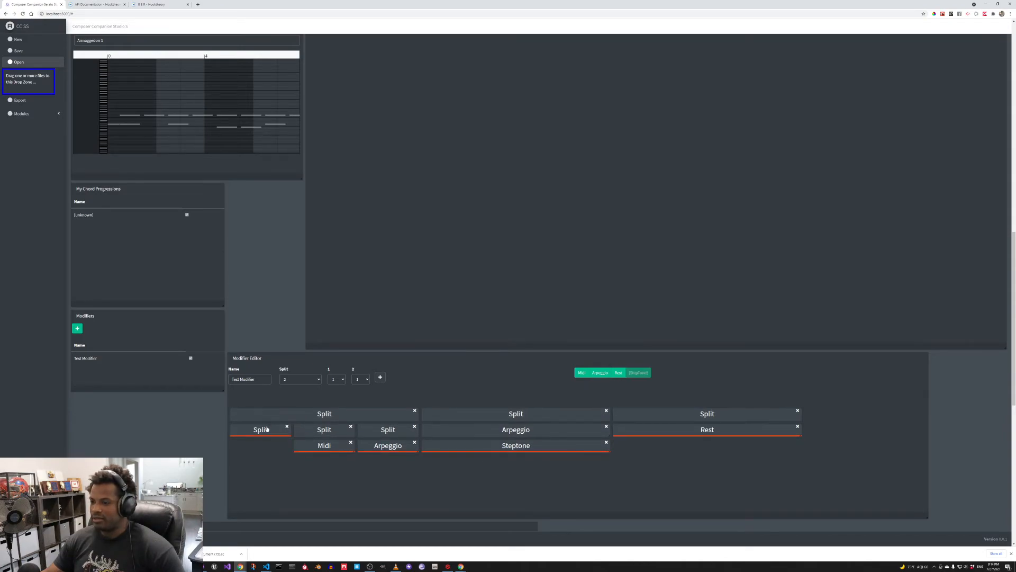
{"action": "left_click", "coordinate": [266, 429]}
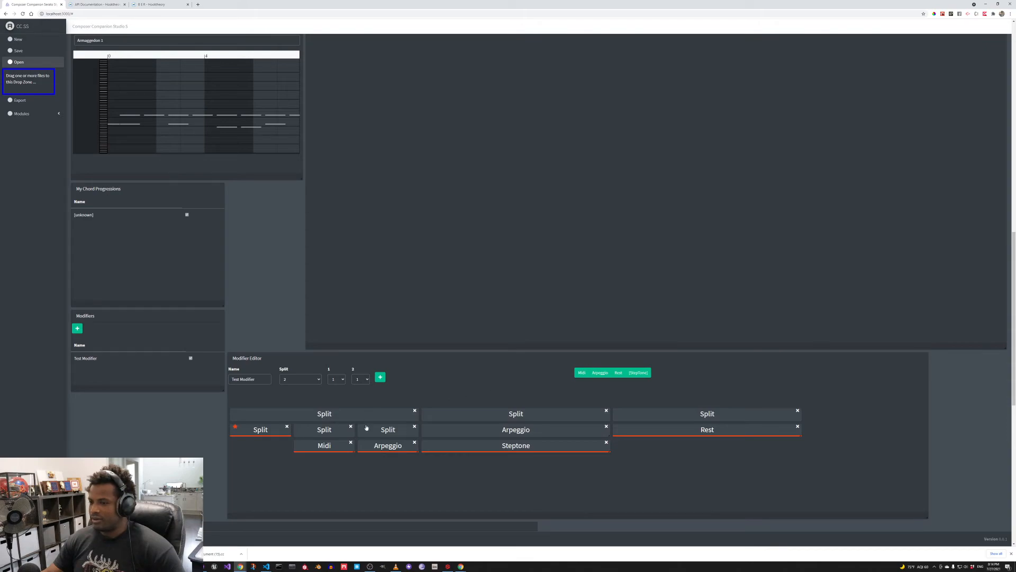
{"action": "left_click", "coordinate": [583, 374]}
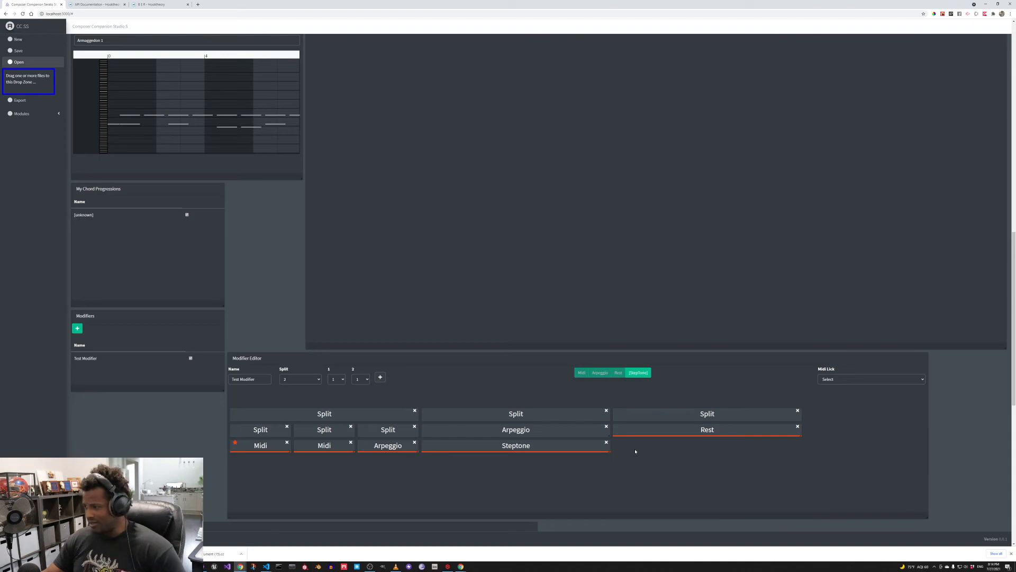
{"action": "scroll", "coordinate": [642, 451], "scroll_direction": "down", "scroll_amount": 1}
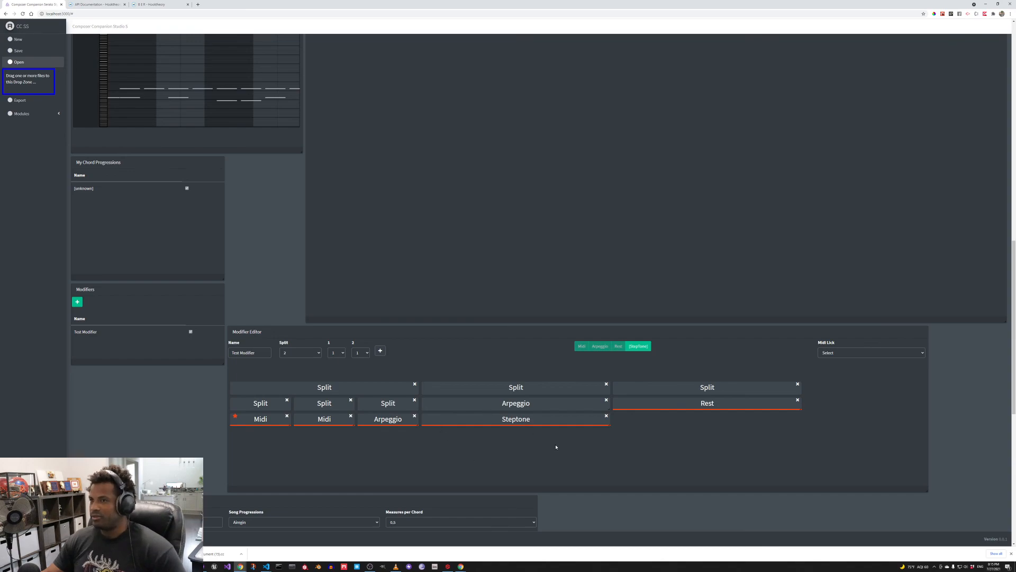
{"action": "key", "text": "alt+Tab"}
{"action": "key", "text": "alt+Tab"}
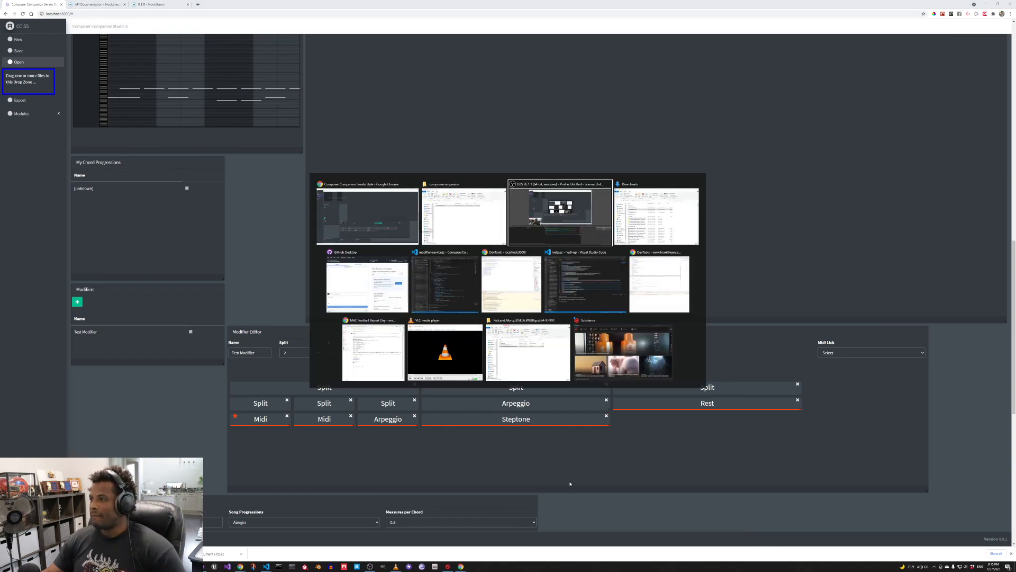